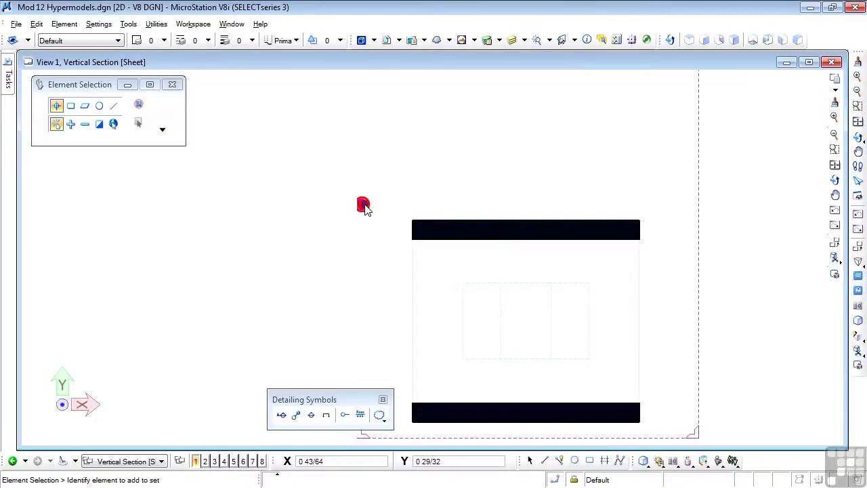
Bring up the Vertical Section sheet's marker toolbox to reach its linked Basic Bushing model
mouse_move(366, 203)
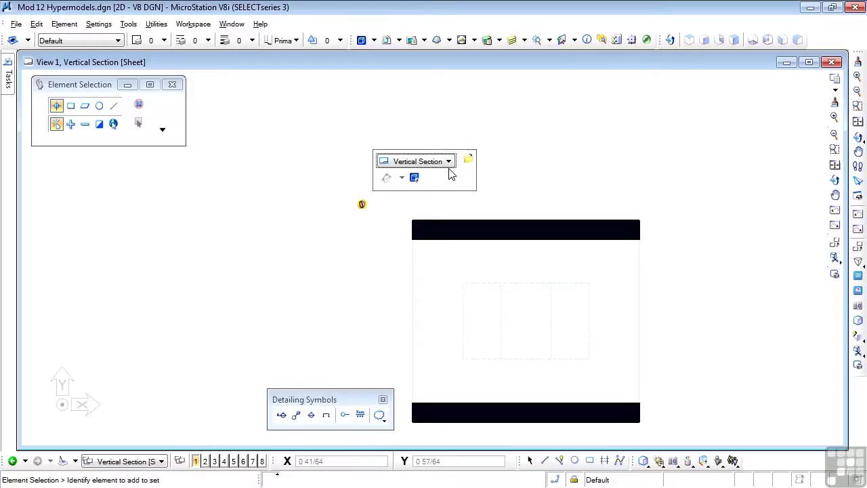
Open the linked Basic Bushing design model in the Left view and zoom in on its section marker
click(415, 178)
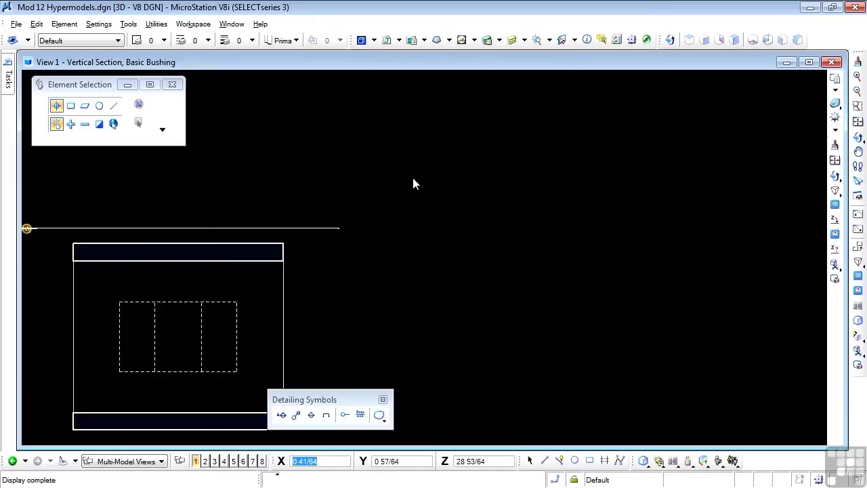
scroll(268, 204, up, 1)
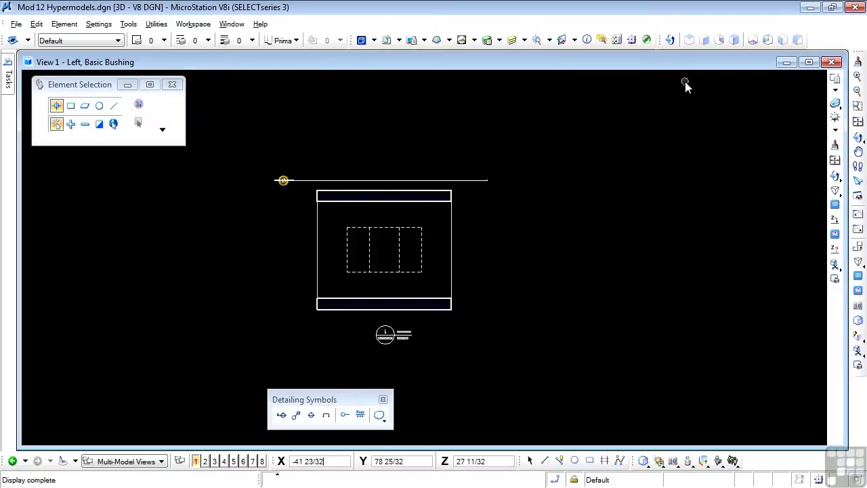
Switch the Basic Bushing model to isometric and zoom around the Vertical Section callout
click(734, 41)
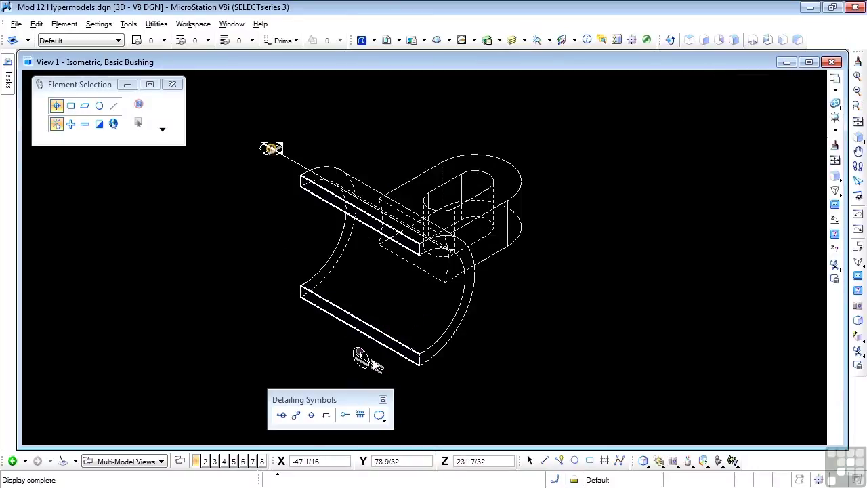
scroll(373, 371, up, 5)
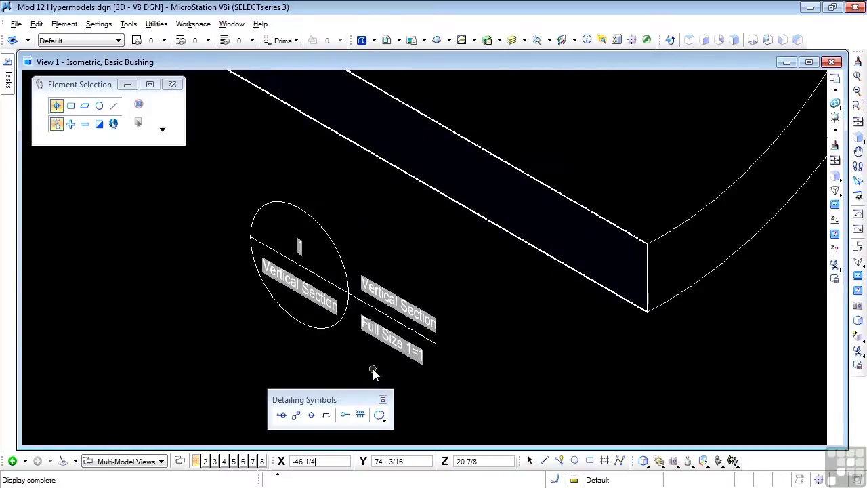
scroll(508, 381, down, 5)
scroll(476, 421, down, 4)
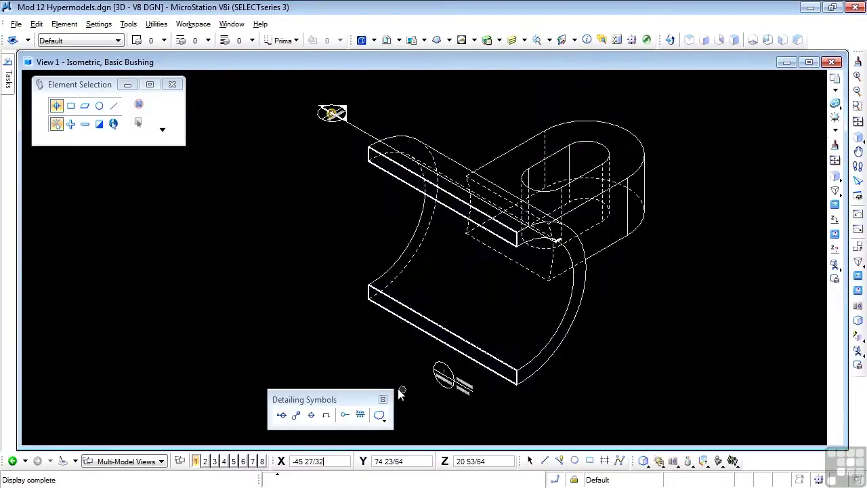
scroll(312, 156, down, 1)
scroll(305, 139, up, 3)
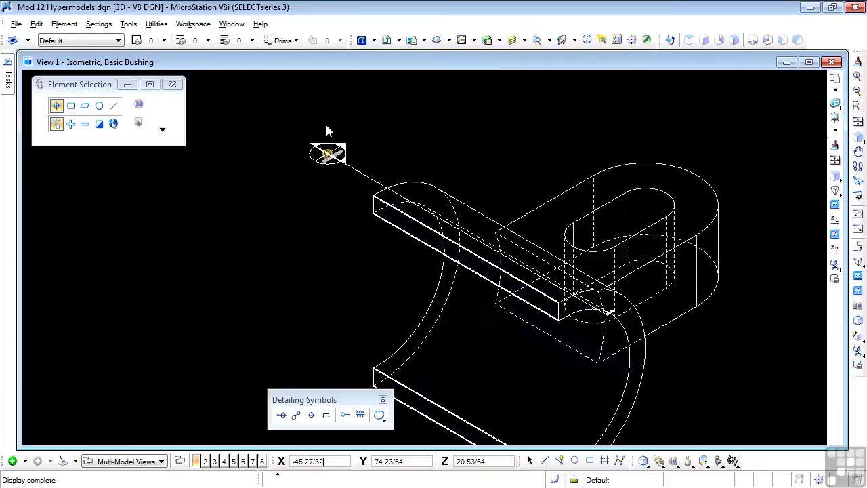
scroll(333, 135, down, 2)
scroll(245, 145, down, 1)
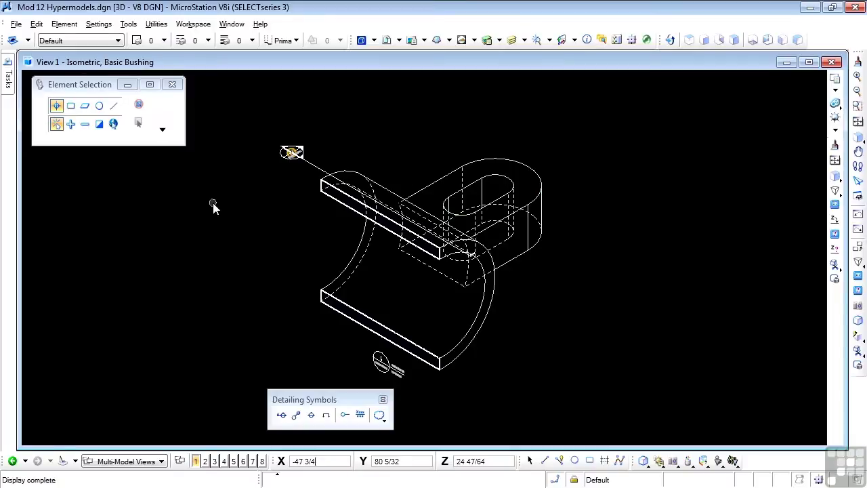
scroll(293, 139, up, 2)
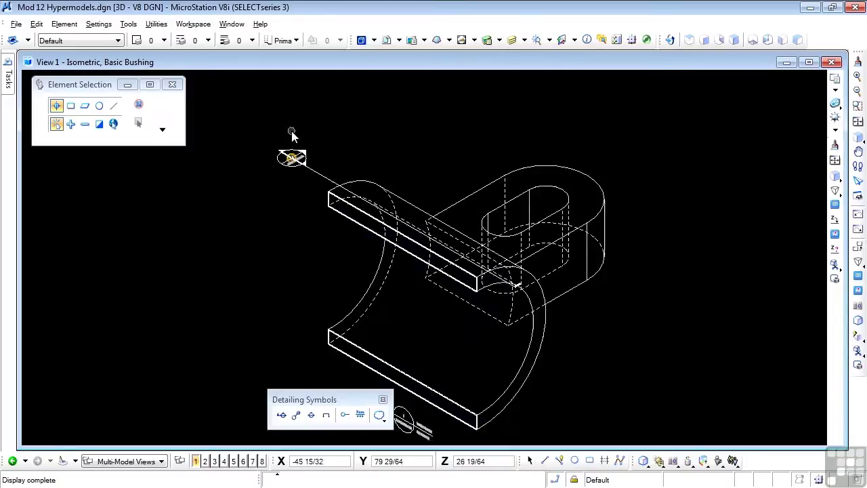
Apply the Vertical Section view, toggling Show Callouts and Clip Model by Callout off and back on
mouse_move(297, 187)
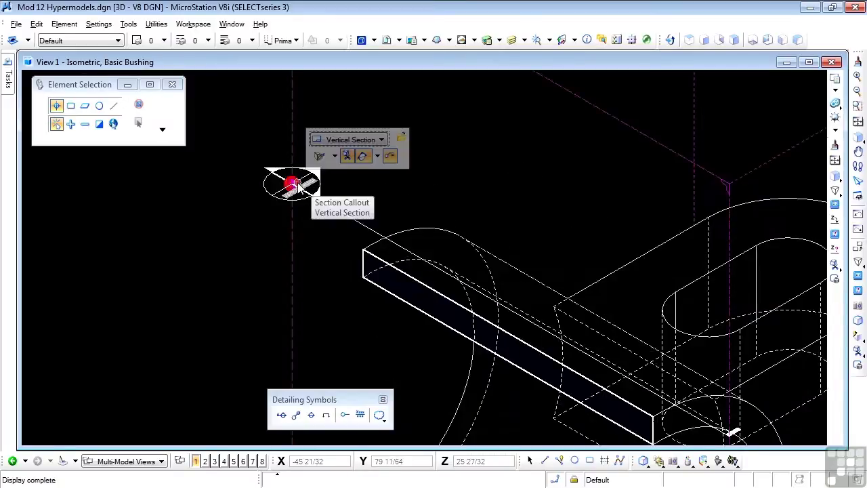
click(326, 162)
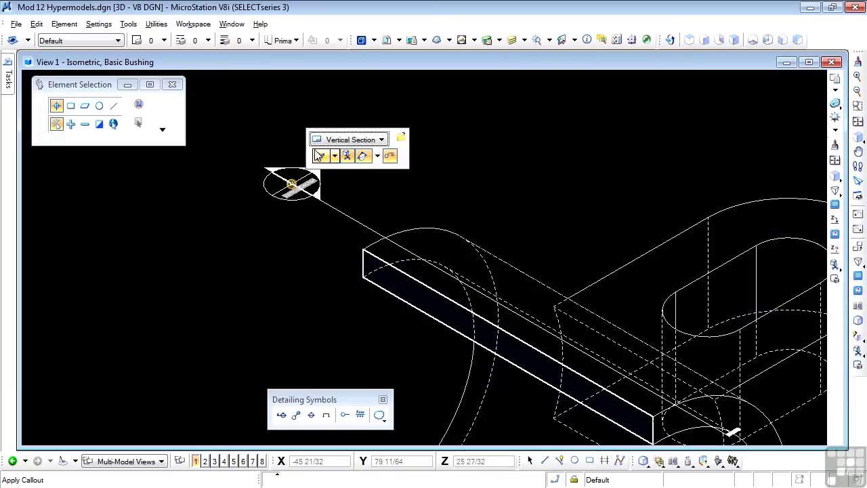
click(363, 158)
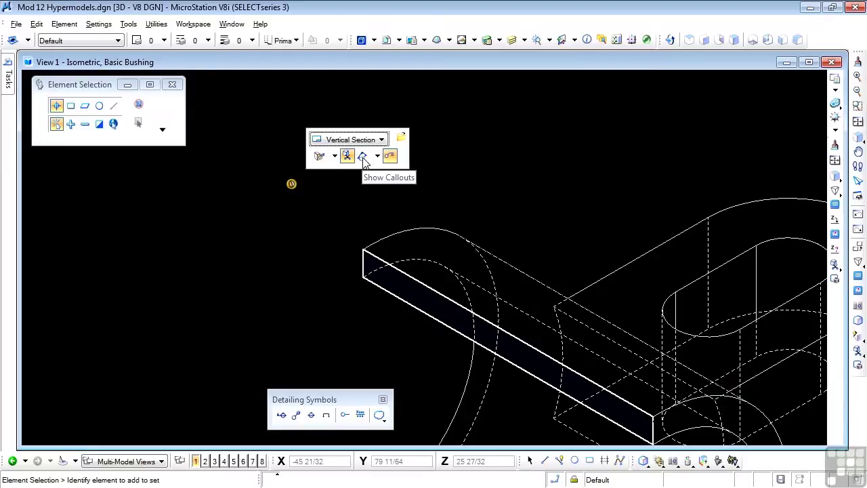
click(363, 157)
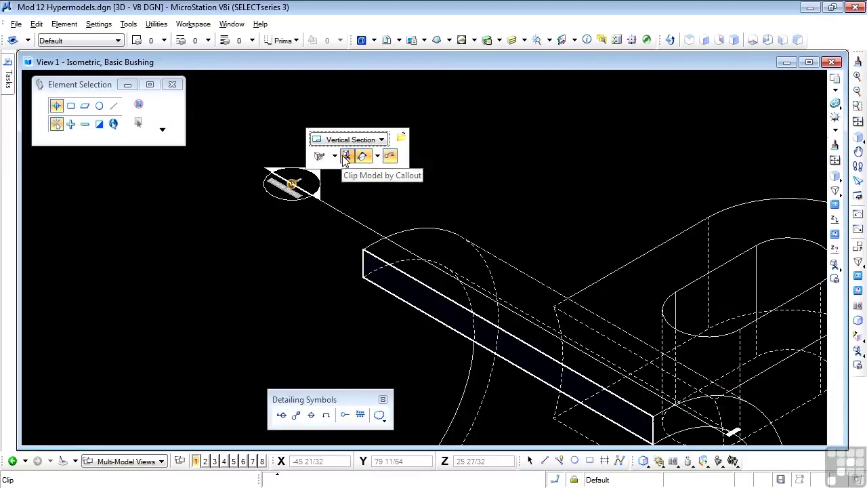
click(345, 157)
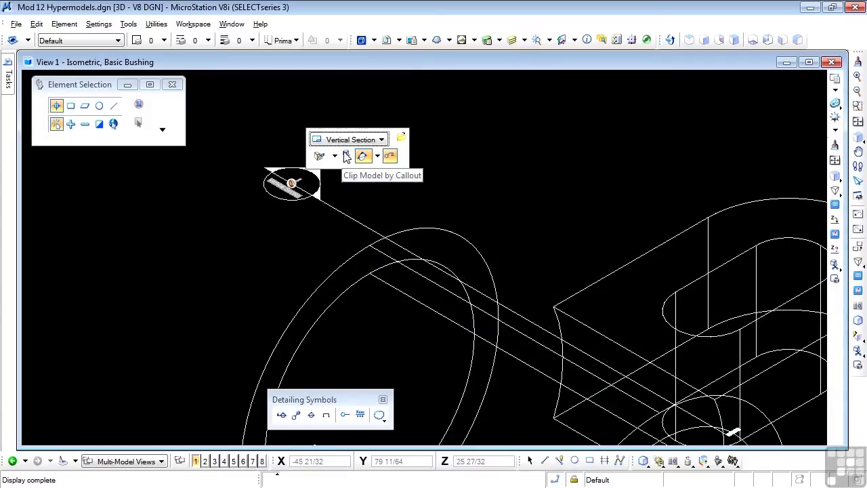
click(346, 157)
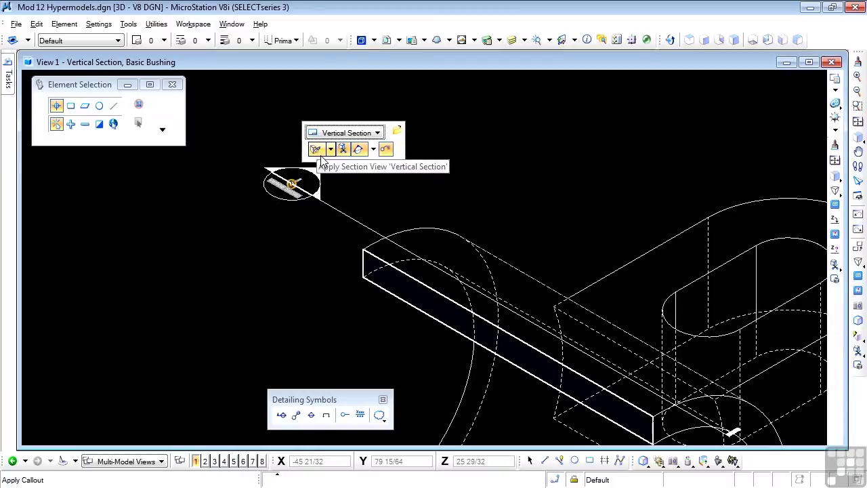
Open the Vertical Section sheet, centre its section drawing, then return to the linked design model
click(398, 132)
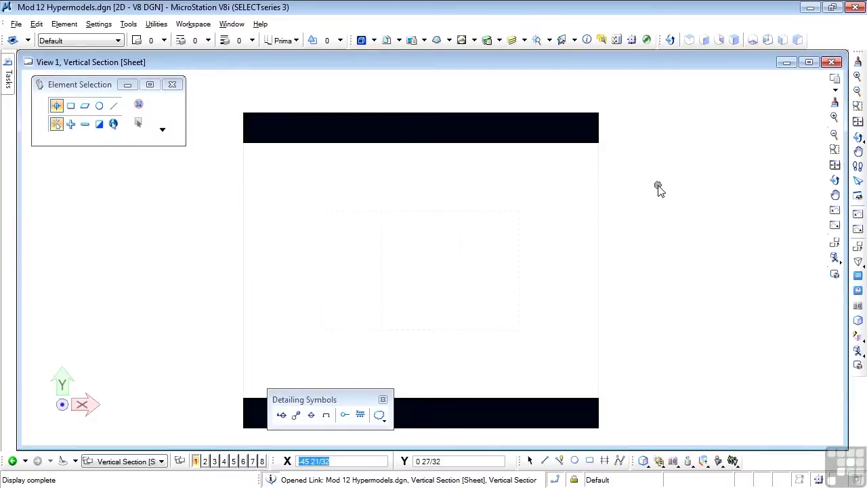
scroll(653, 188, down, 3)
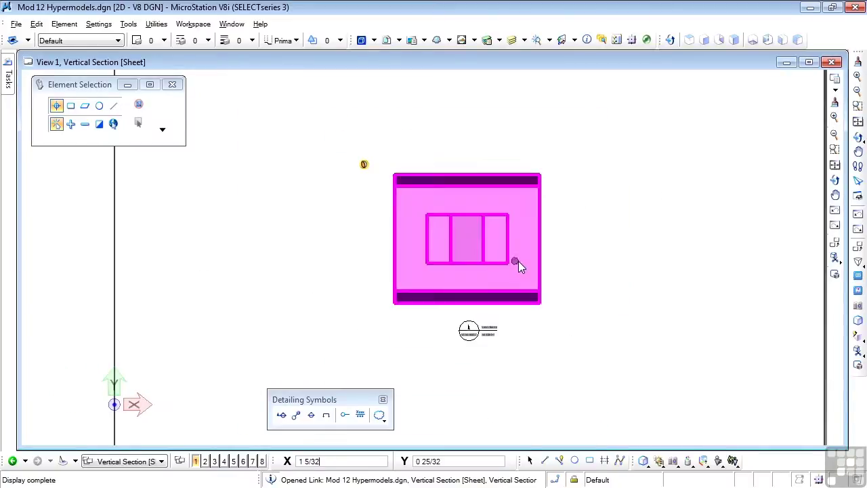
middle_drag(519, 264, 420, 277)
mouse_move(308, 148)
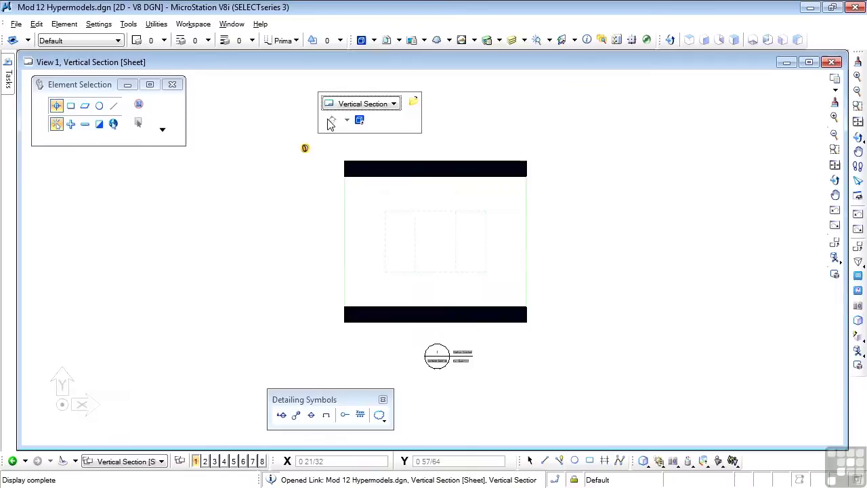
click(357, 121)
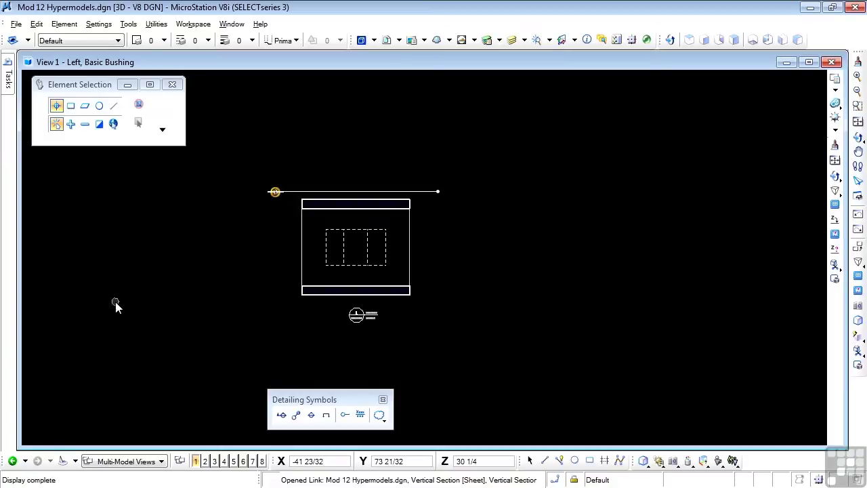
Toggle between models with Previous Model, ending on the Basic Bushing model
click(14, 461)
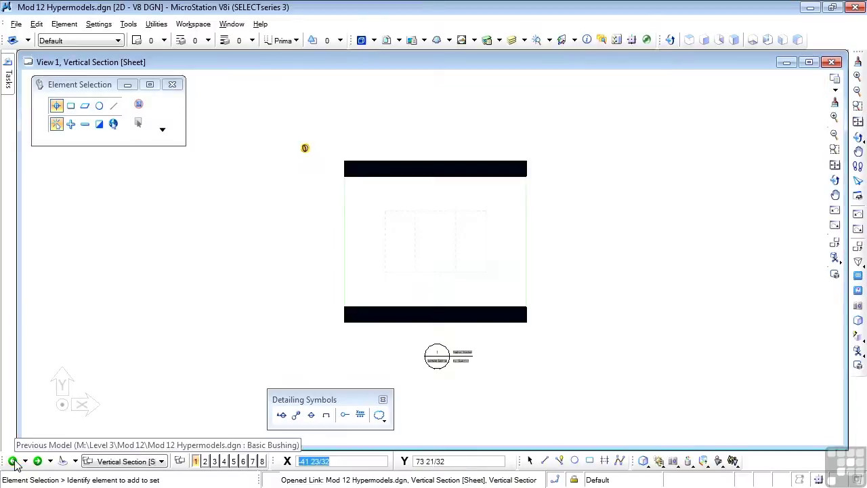
click(13, 461)
click(14, 462)
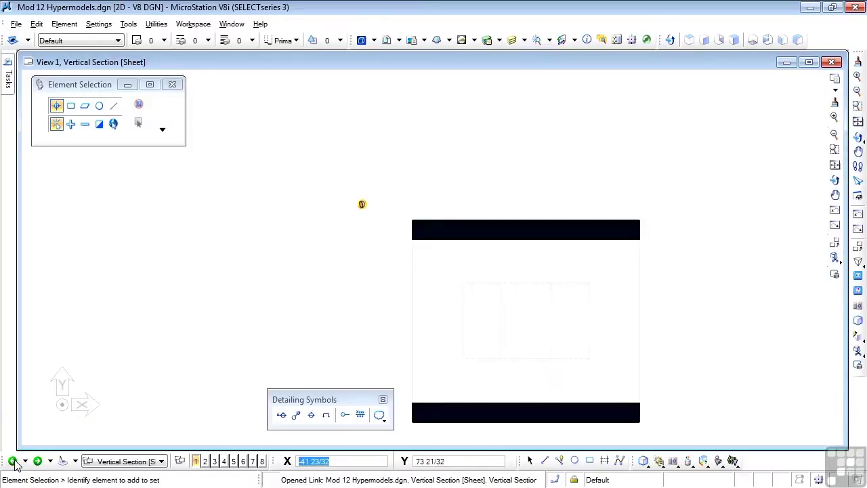
click(14, 461)
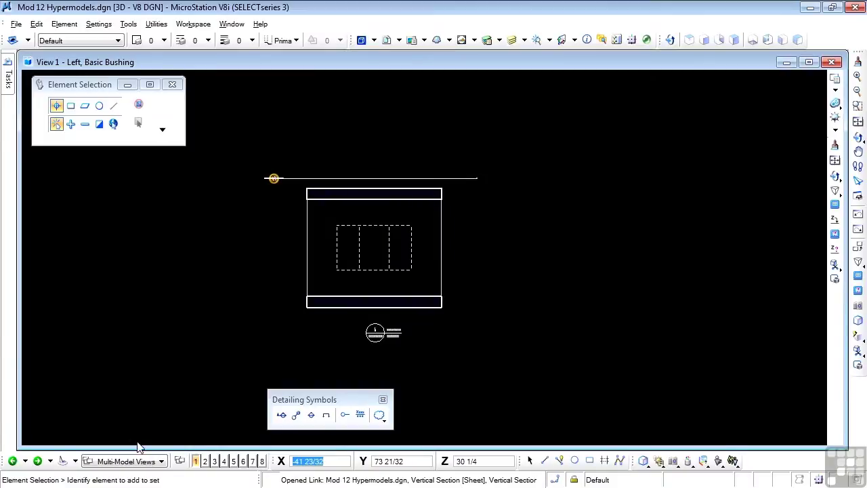
Confirm the Basic Bushing working units are Inches for Master and Sub Unit, and save them
key(q)
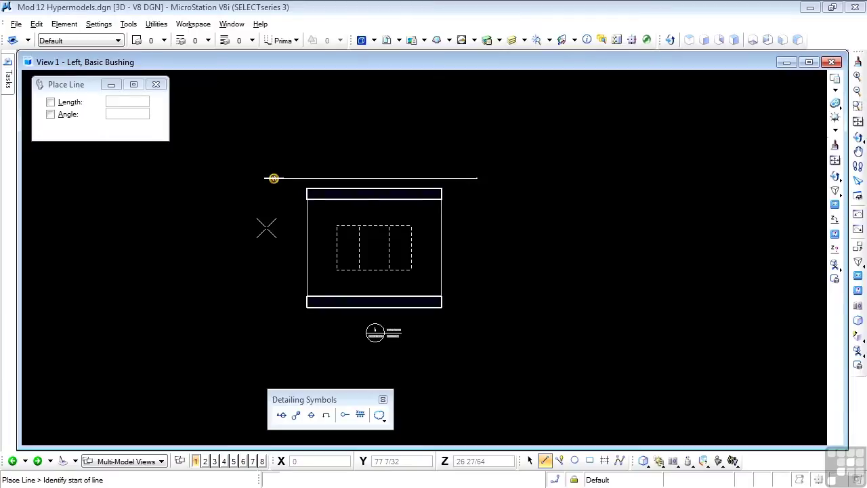
click(98, 23)
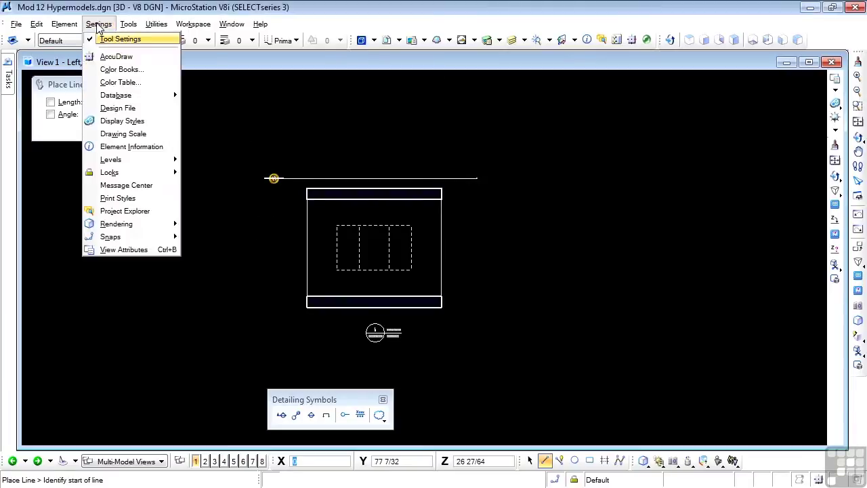
click(95, 110)
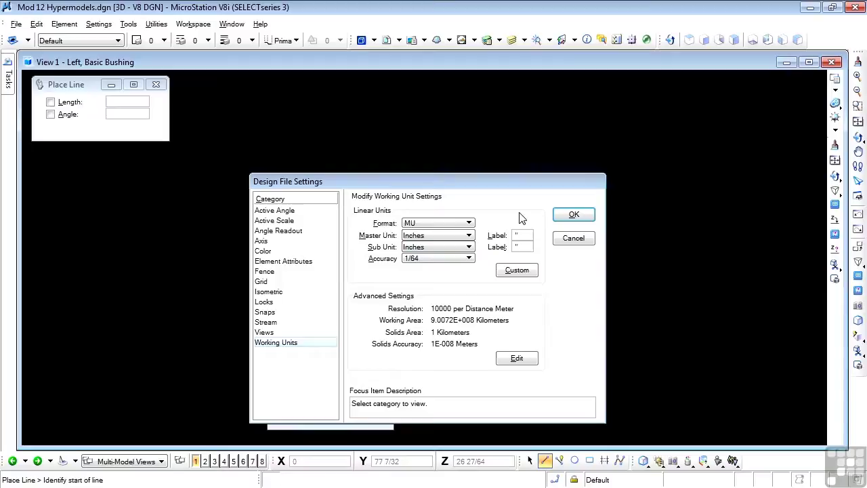
click(574, 214)
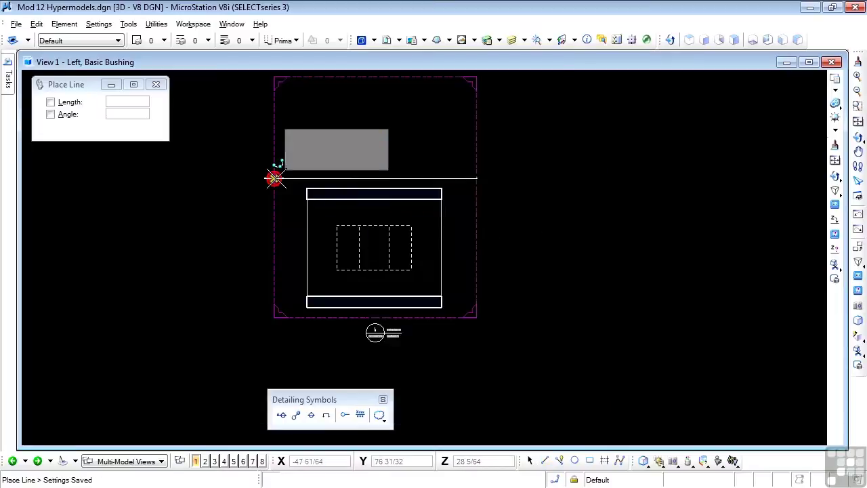
Open the Vertical Section sheet and set its Master Unit to Inches with an inch-mark (") label
mouse_move(273, 178)
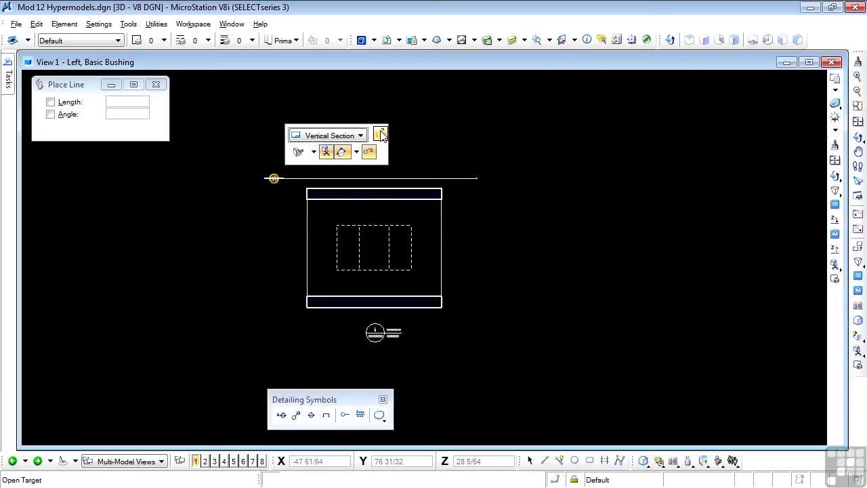
click(377, 137)
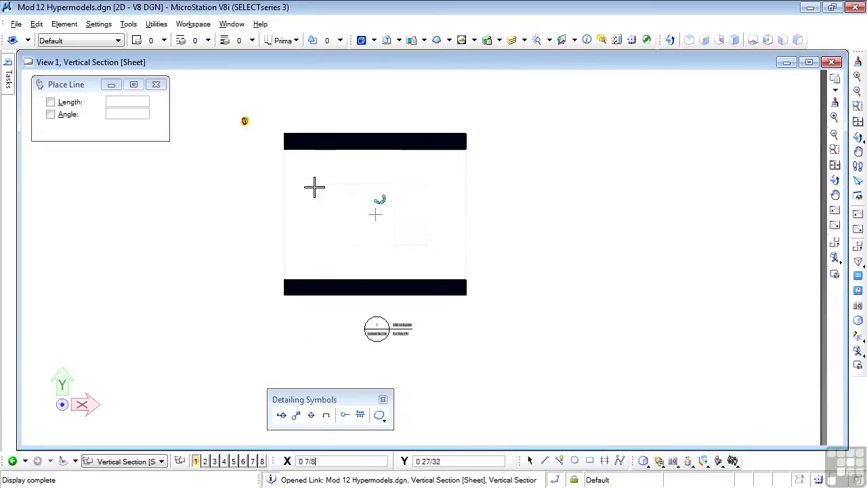
click(98, 25)
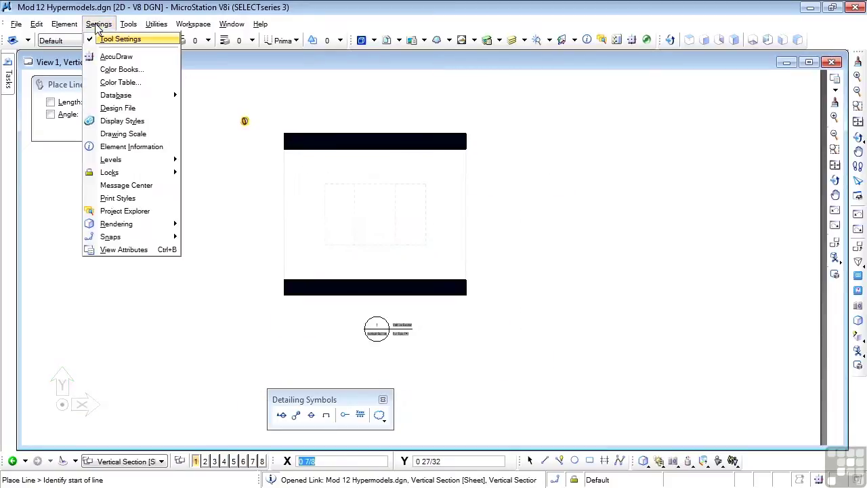
click(111, 109)
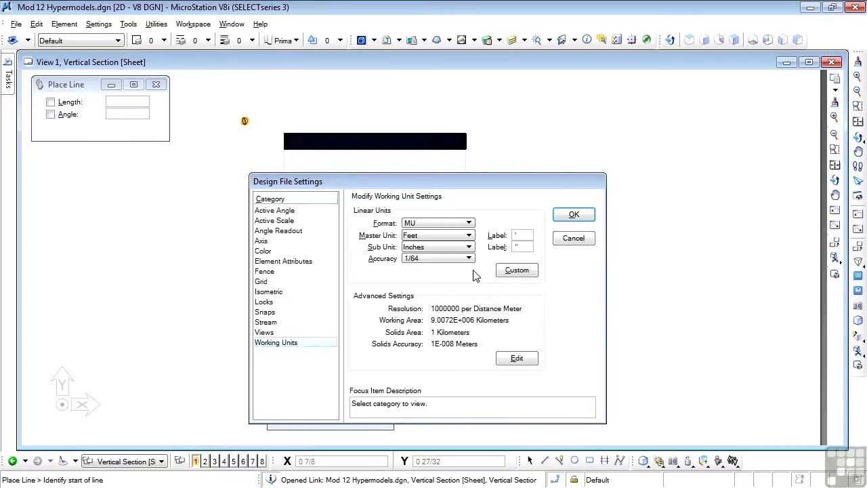
click(444, 236)
click(414, 279)
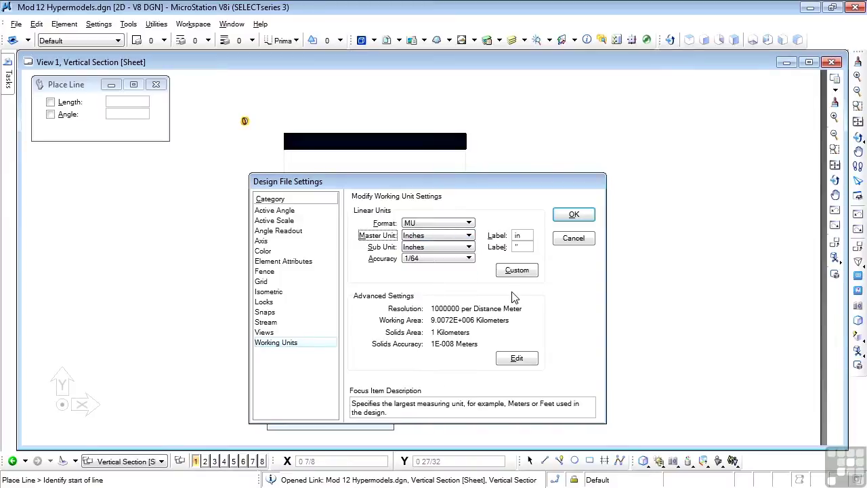
double_click(518, 235)
text(")
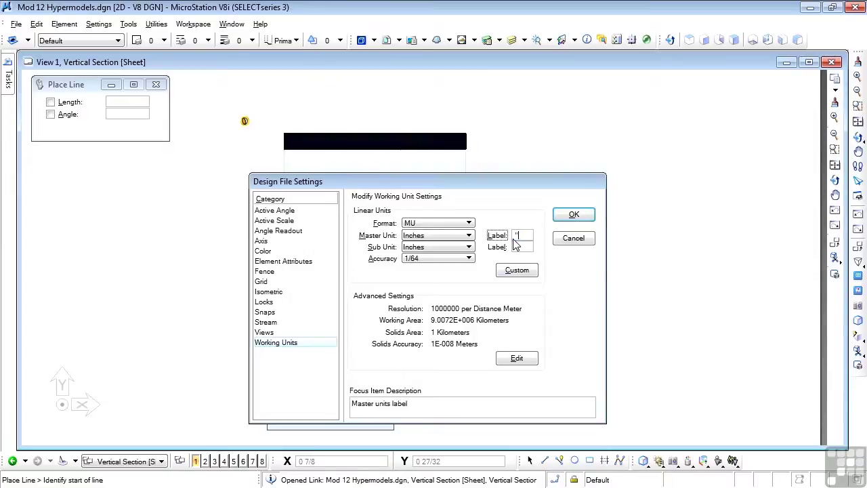
click(572, 215)
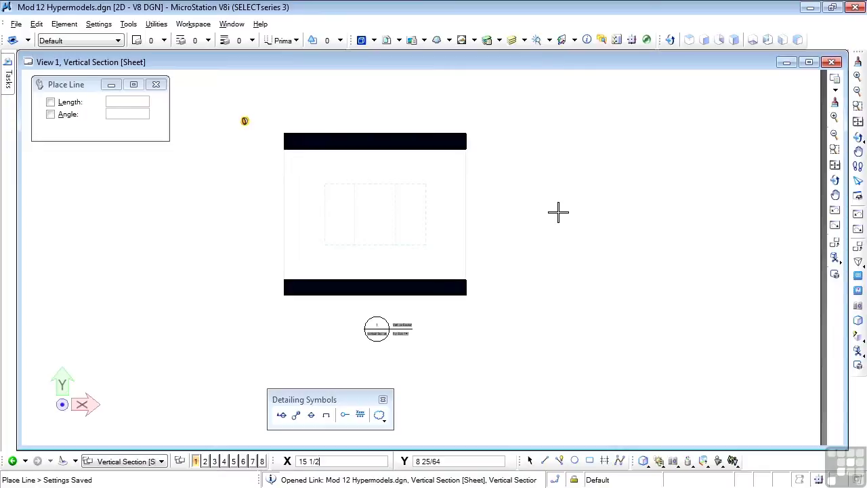
Place four copies of the text note 'fdghdfgh' around the bushing section on the sheet
key(Escape)
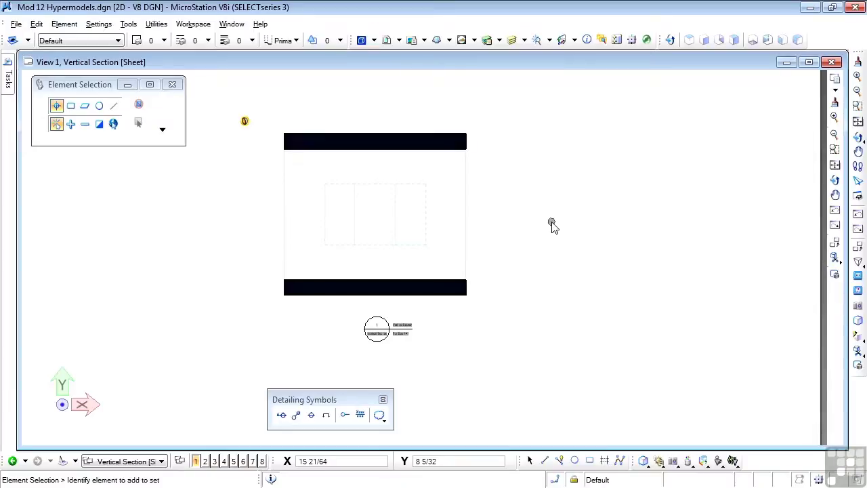
mouse_move(7, 81)
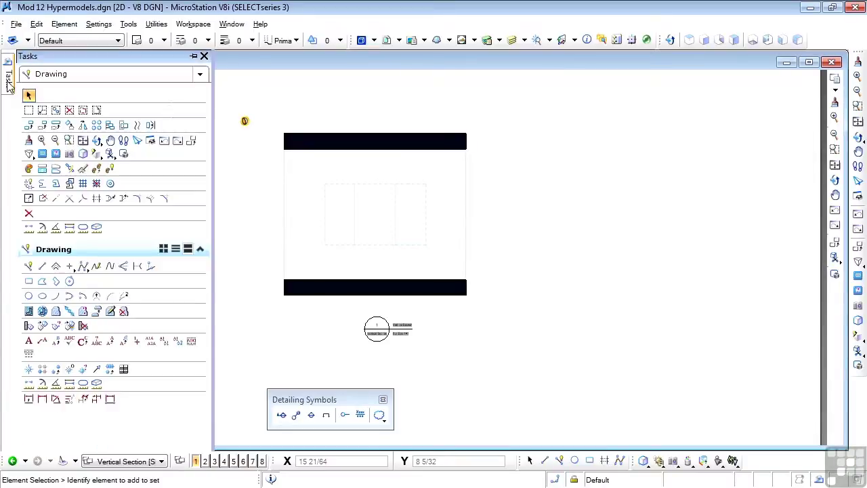
click(28, 341)
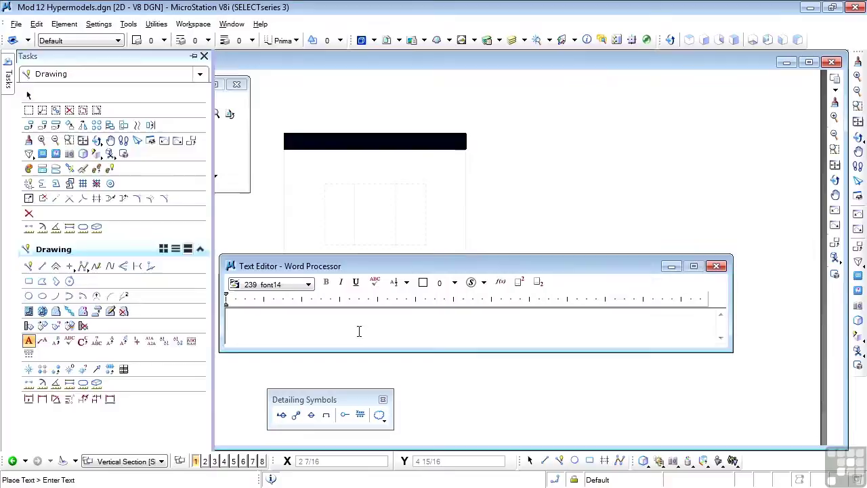
drag(486, 263, 480, 305)
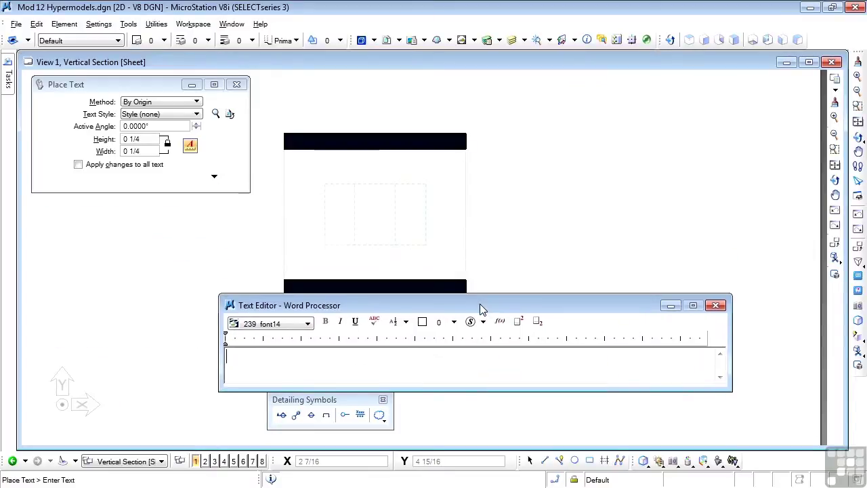
text(fdghdfgh)
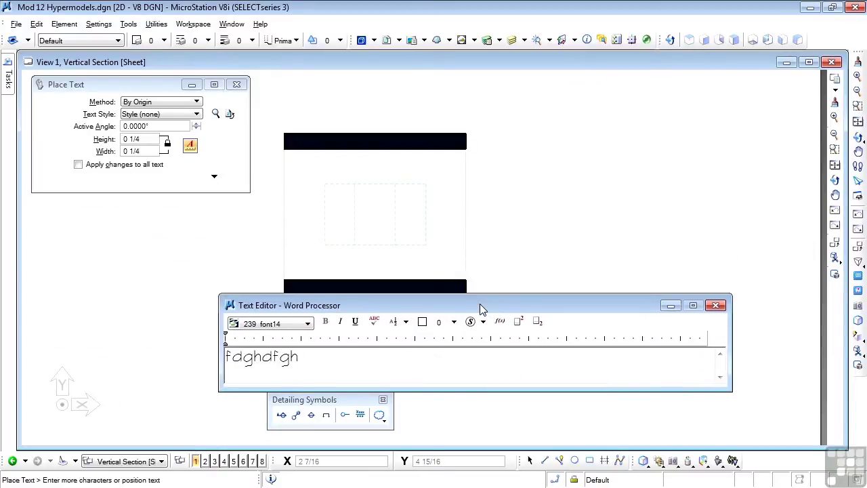
click(406, 163)
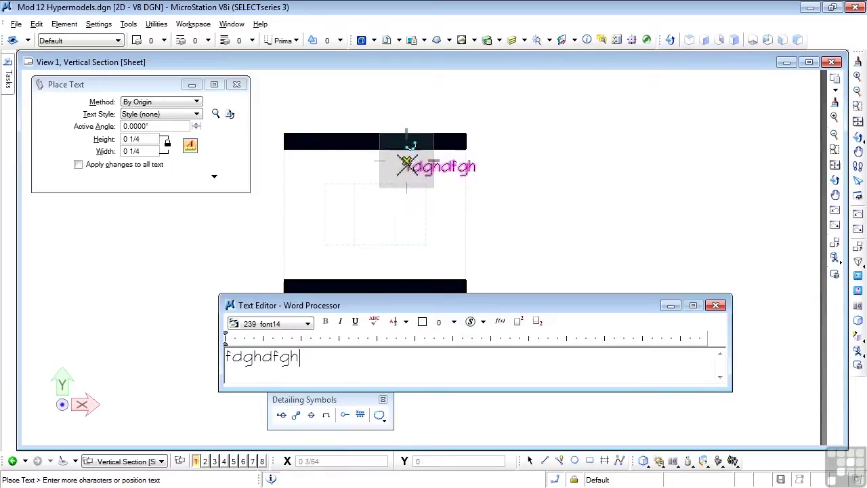
click(336, 256)
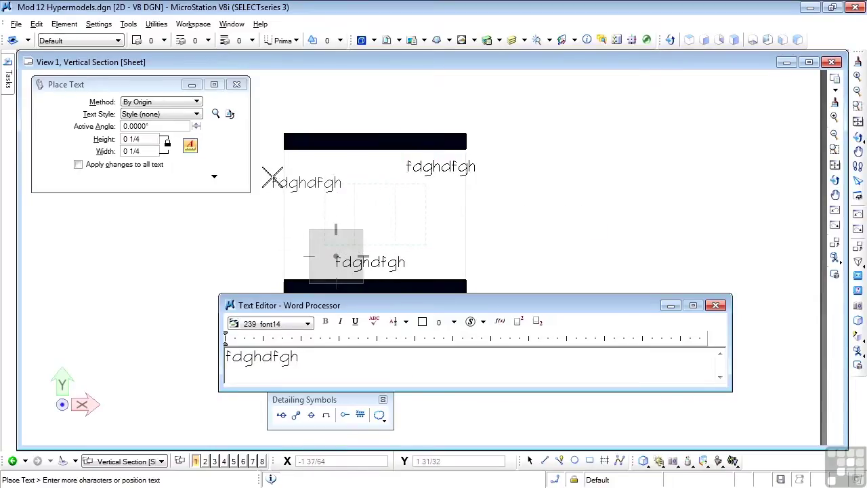
click(271, 169)
scroll(323, 141, down, 1)
click(281, 245)
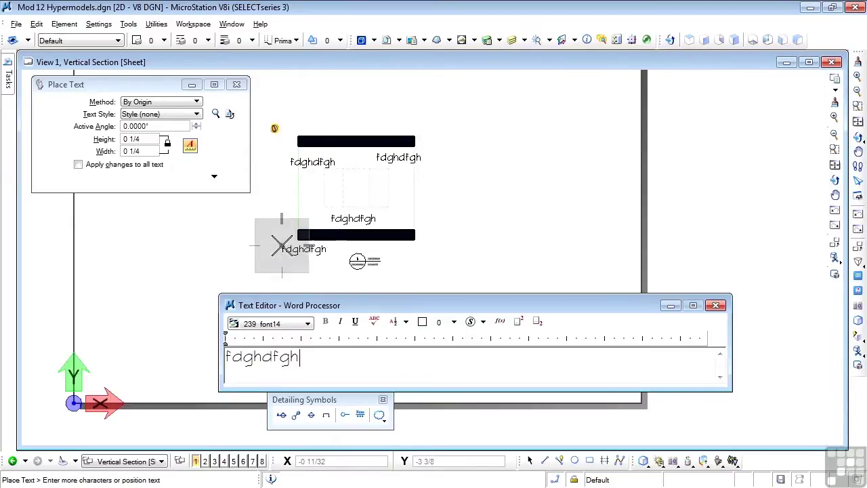
right_click(451, 254)
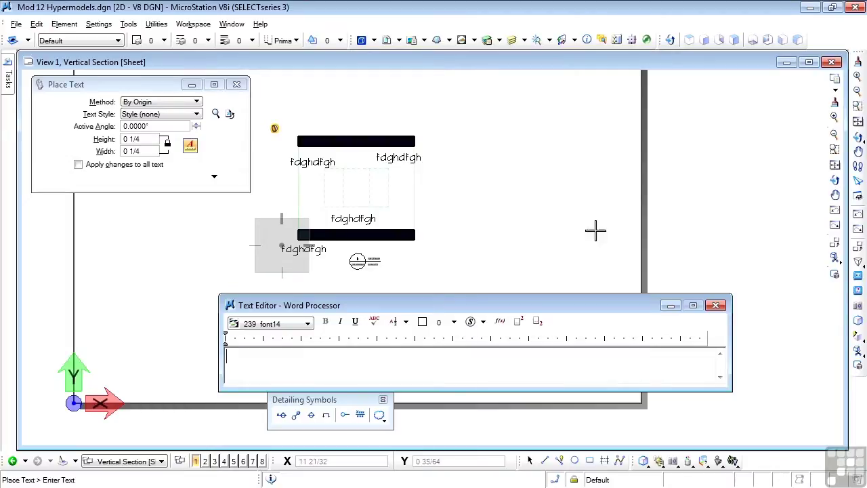
Leave text placement, open the linked Basic Bushing model, and view it in isometric
click(716, 305)
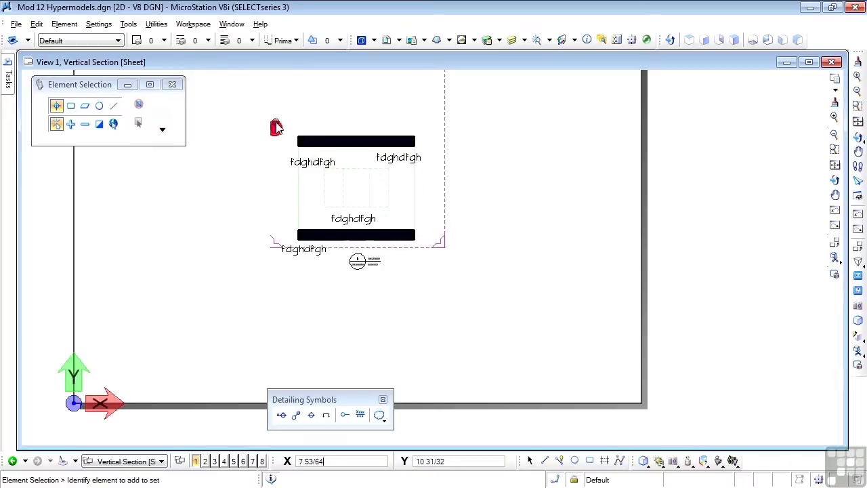
mouse_move(283, 119)
click(325, 96)
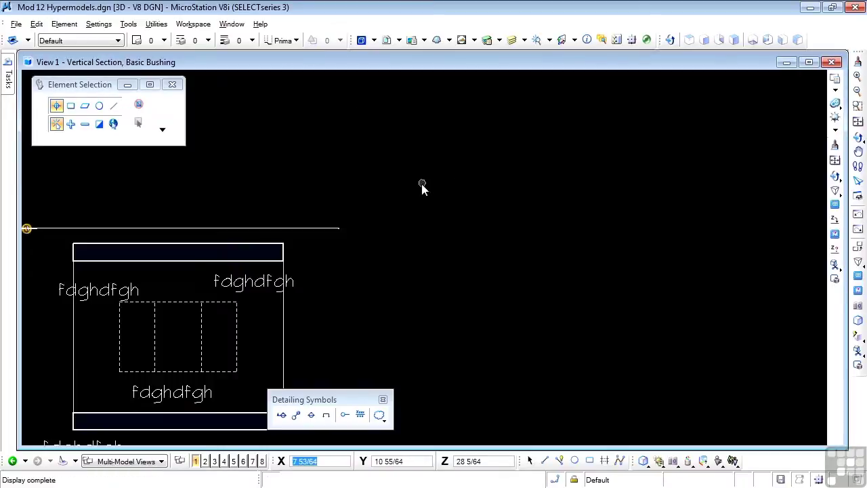
click(735, 41)
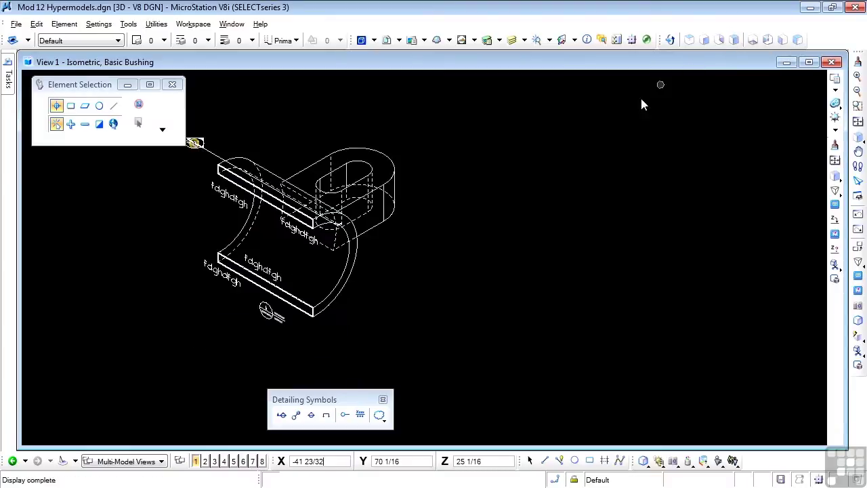
scroll(256, 244, up, 3)
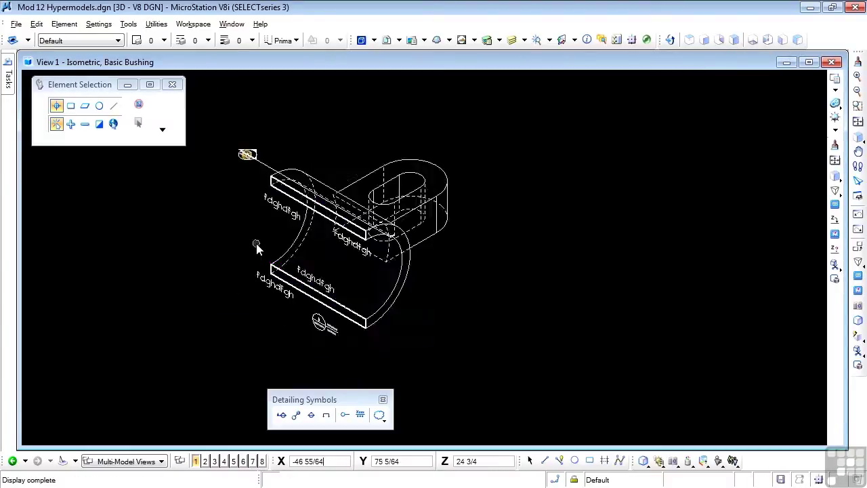